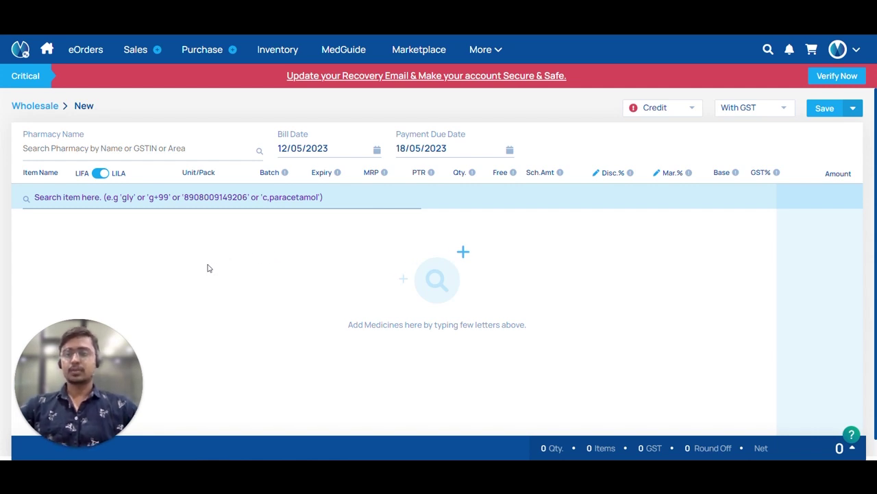
# Start a new blank wholesale bill, dated 12/05/2023 with payment due 18/05/2023
pyautogui.click(255, 149)
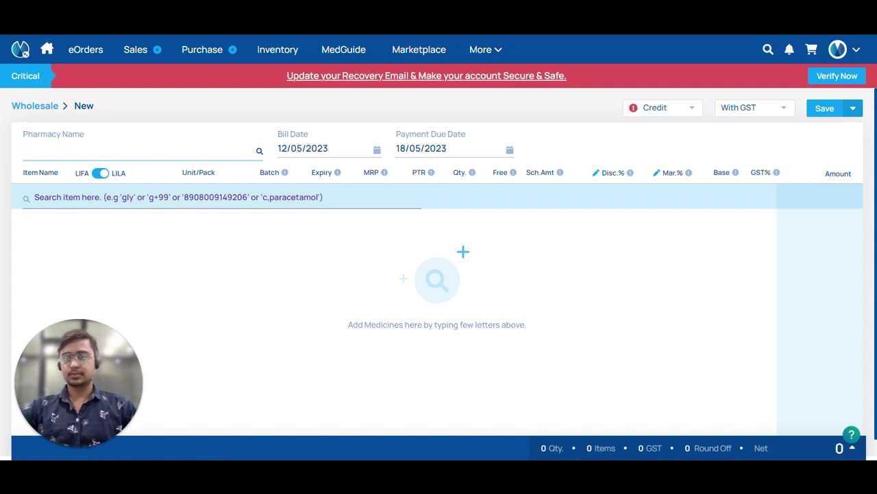
# Select Shri Ji Pharma as the bill's pharmacy
pyautogui.write('Shri')
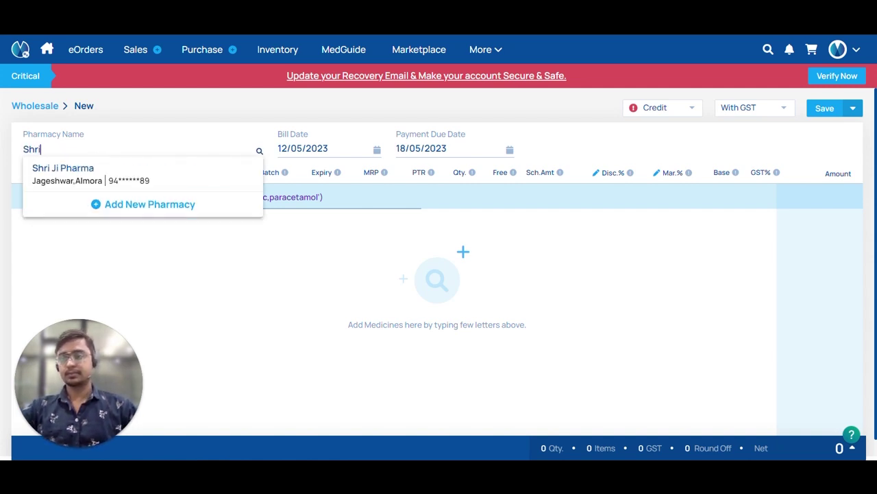
pyautogui.press('Down')
pyautogui.press('Return')
# Add one Ltk 25mg Tablet from batch ABC, save, and reopen bill E-WAY-26 from the list
pyautogui.write('Ltk')
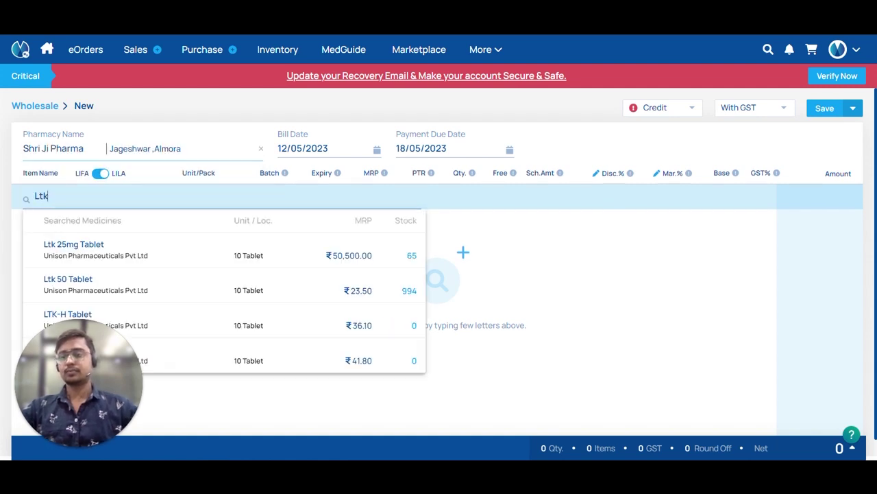
pyautogui.press('Down')
pyautogui.press('Return')
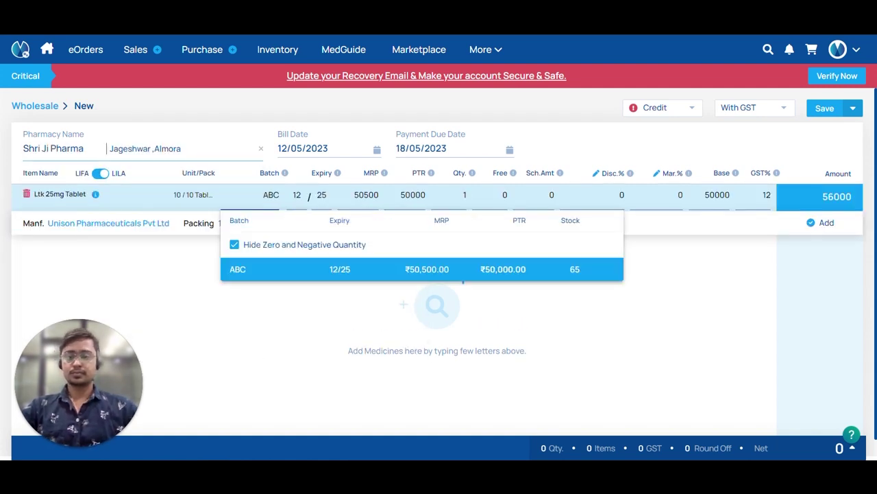
pyautogui.press('Return')
pyautogui.press('Return')
pyautogui.press('Return')
pyautogui.press('Return')
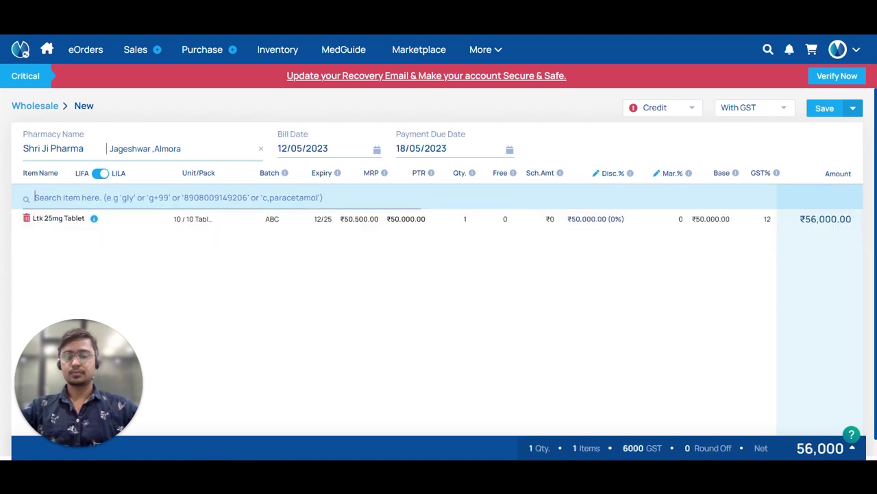
pyautogui.hotkey('ctrl', 's')
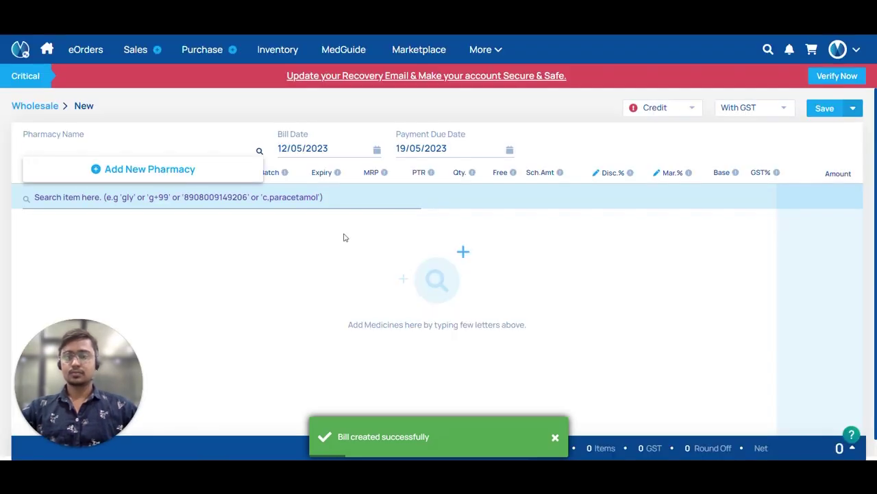
pyautogui.click(36, 107)
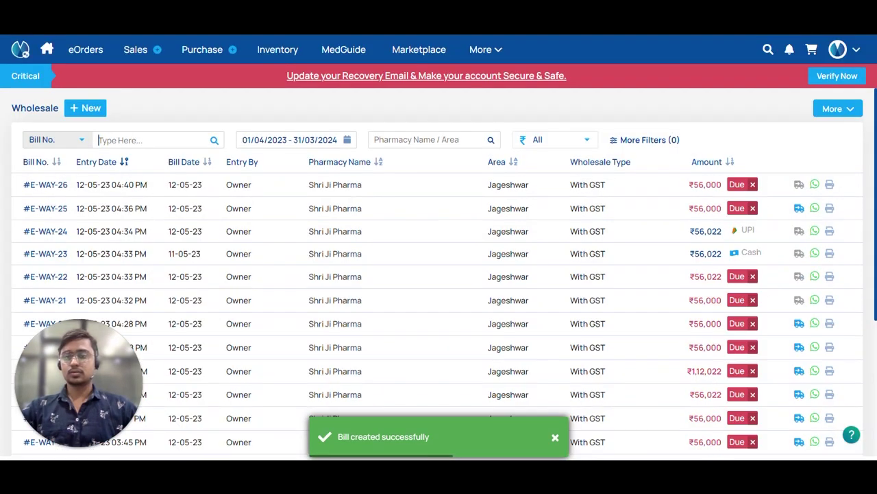
pyautogui.click(304, 195)
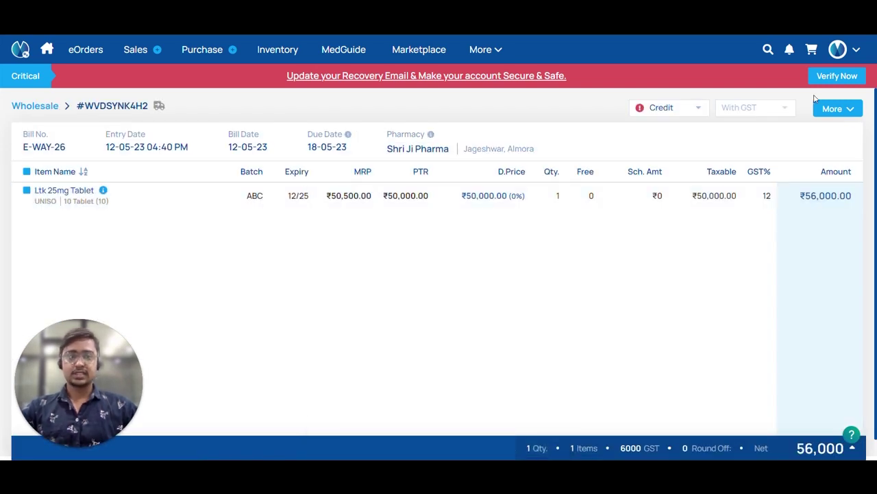
pyautogui.click(830, 110)
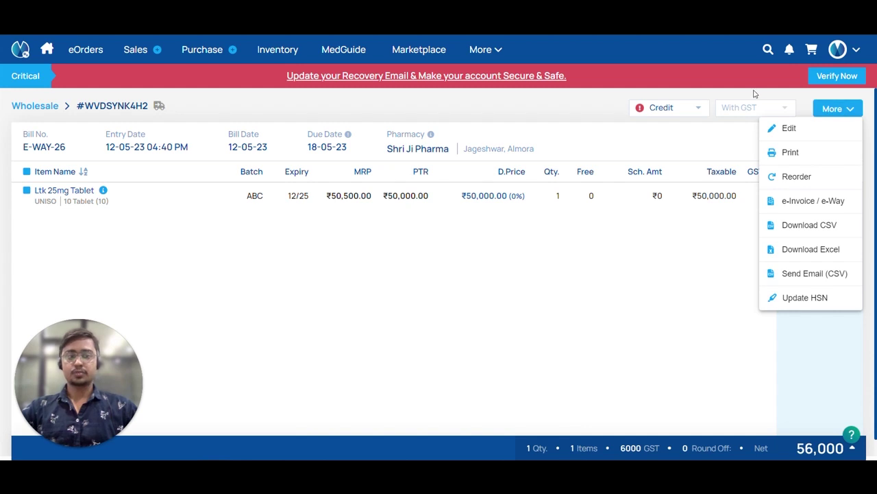
pyautogui.click(842, 206)
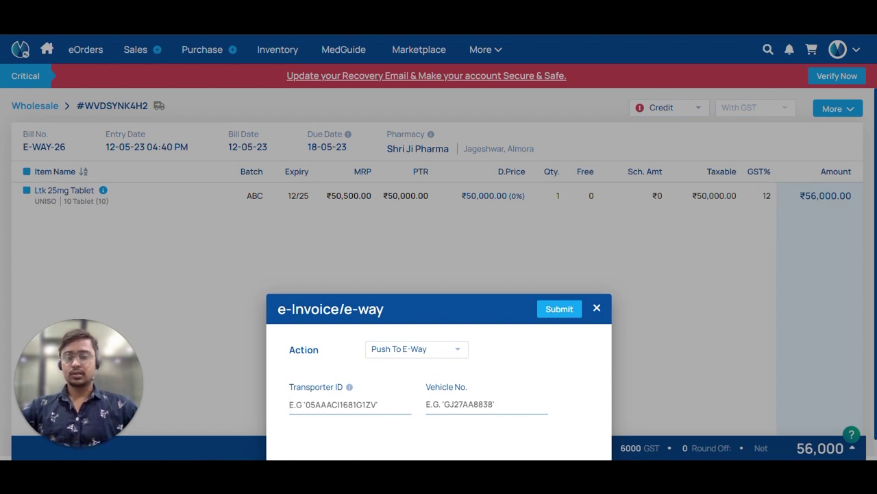
pyautogui.click(362, 408)
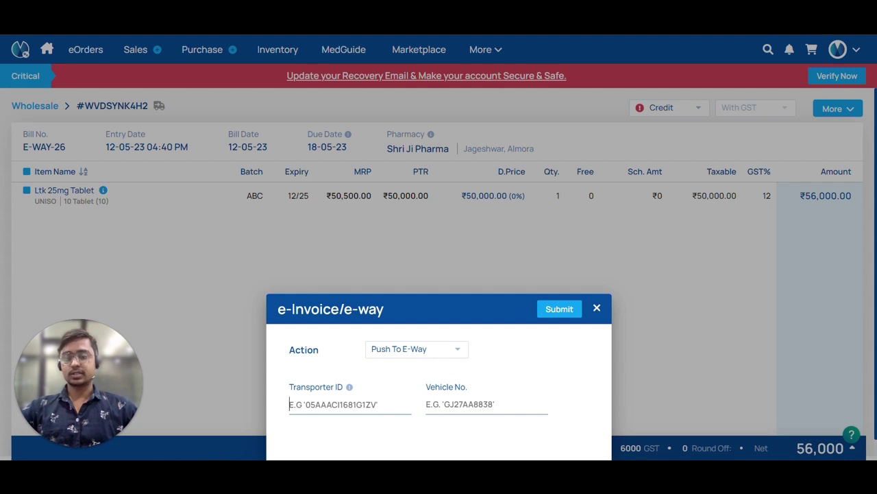
pyautogui.press('super+v')
pyautogui.click(331, 260)
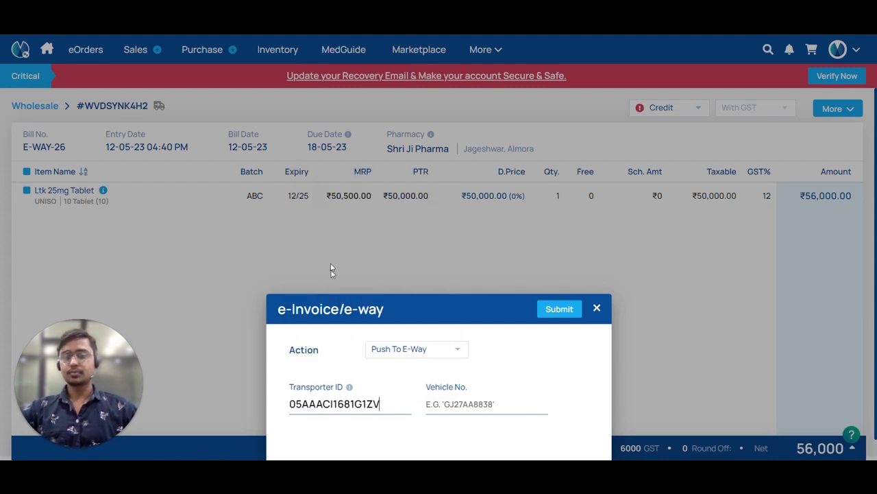
pyautogui.click(468, 419)
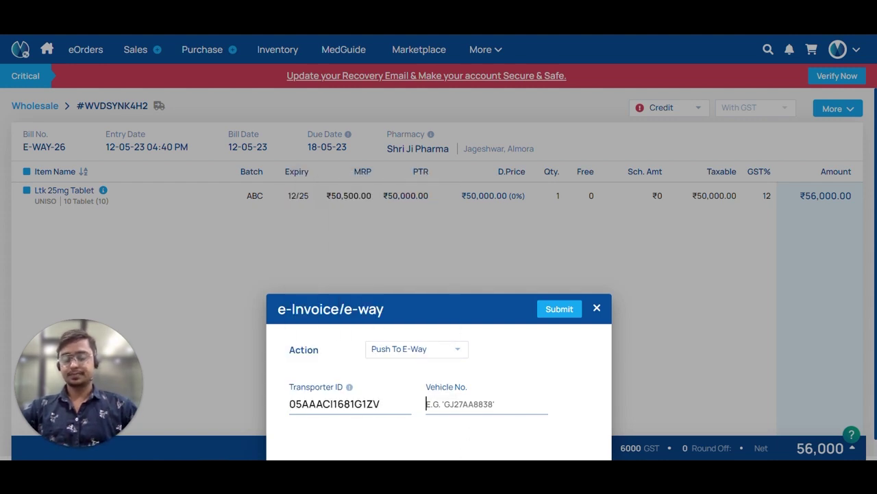
pyautogui.write('GJ27AA8838')
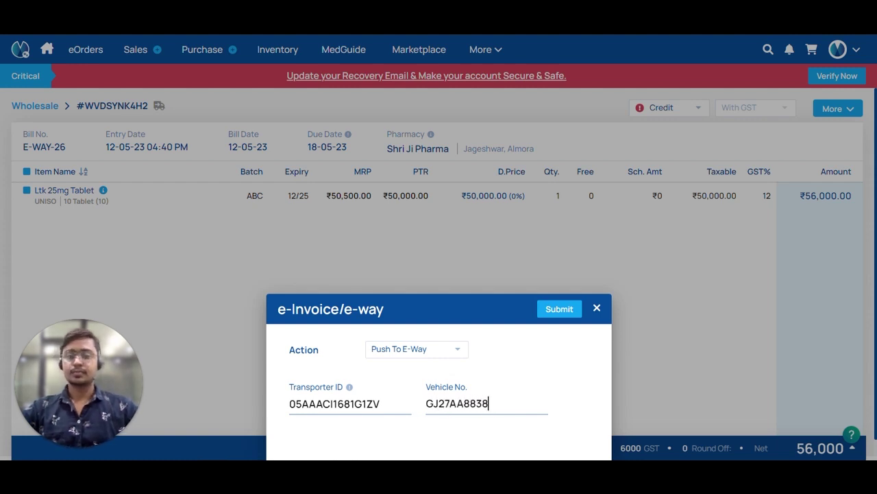
pyautogui.click(560, 309)
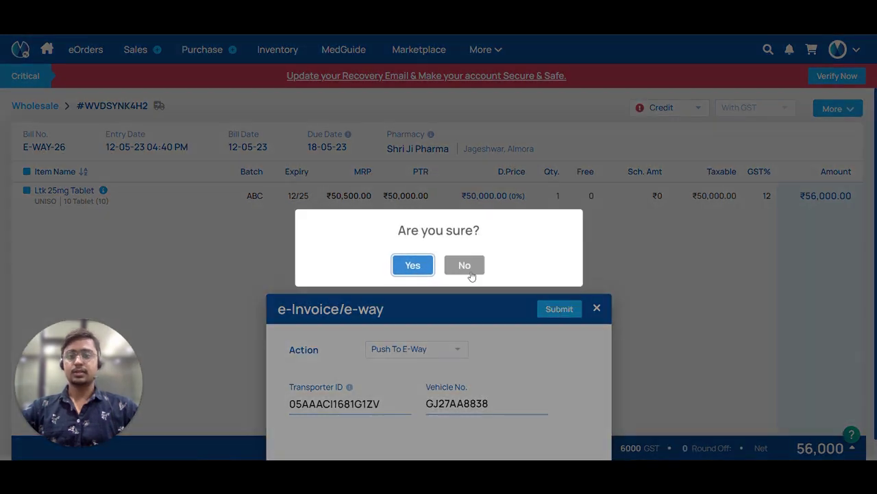
pyautogui.click(421, 266)
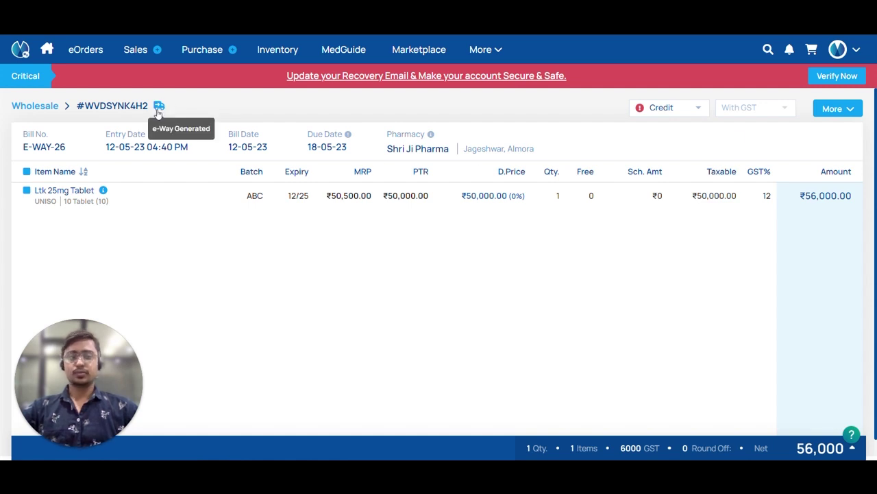
# Reopen and dismiss the e-Invoice / e-Way dialog, then go back to the wholesale bills list
pyautogui.click(840, 113)
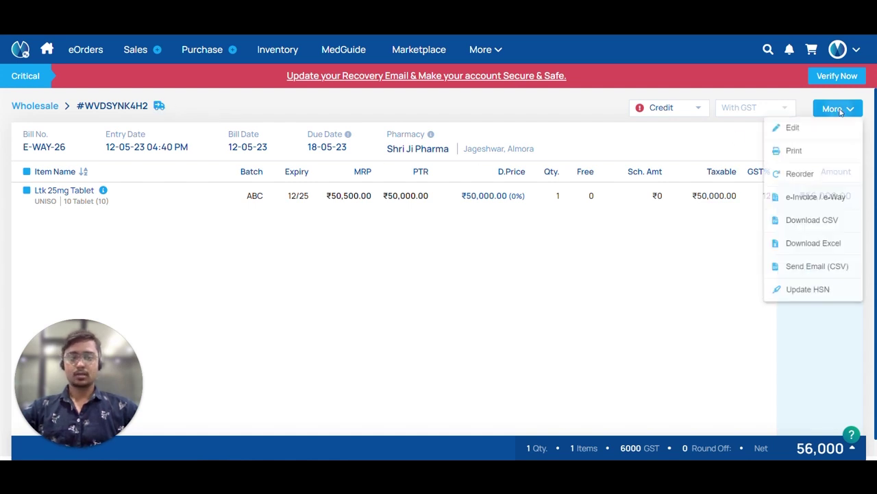
pyautogui.click(817, 203)
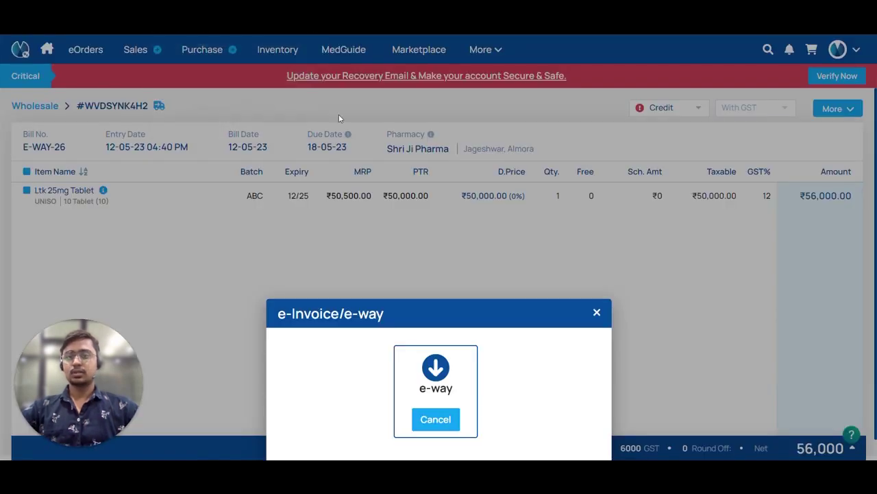
pyautogui.click(469, 243)
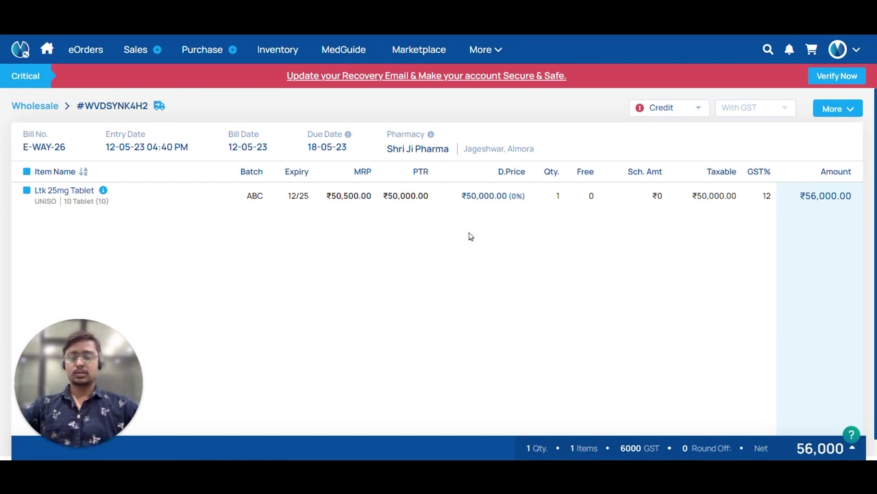
pyautogui.click(44, 110)
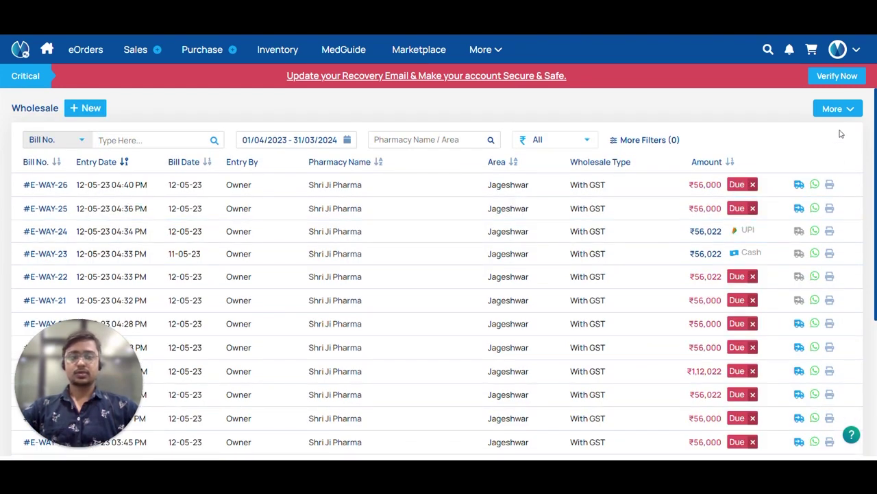
pyautogui.click(836, 111)
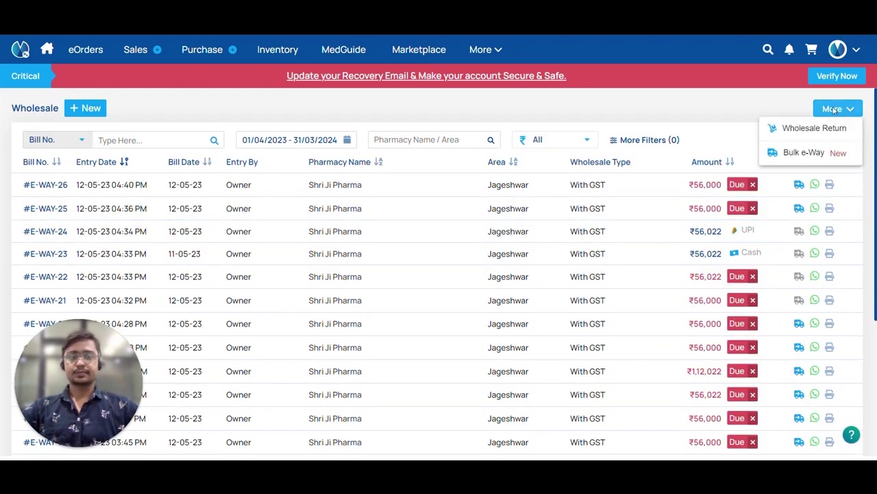
pyautogui.click(806, 157)
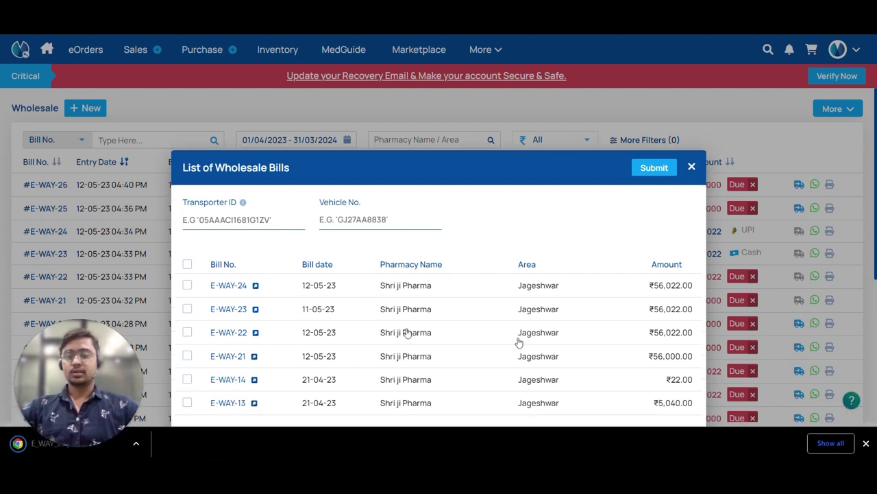
pyautogui.click(188, 266)
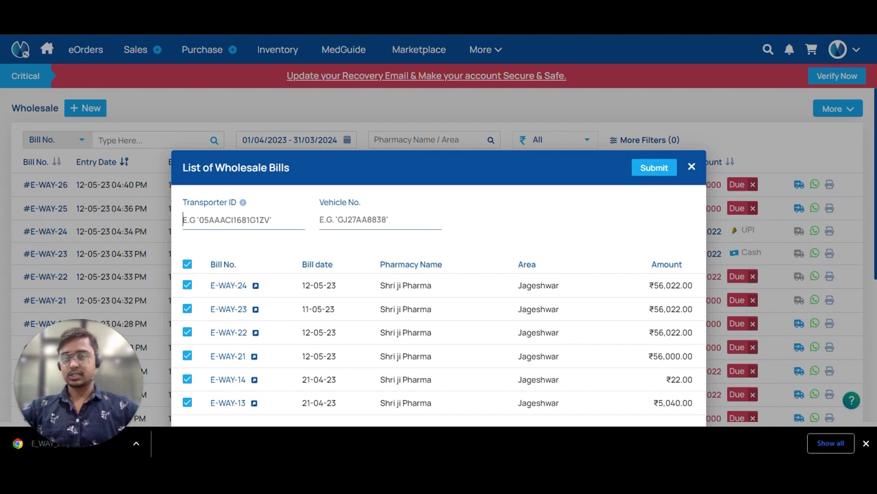
pyautogui.press('super+v')
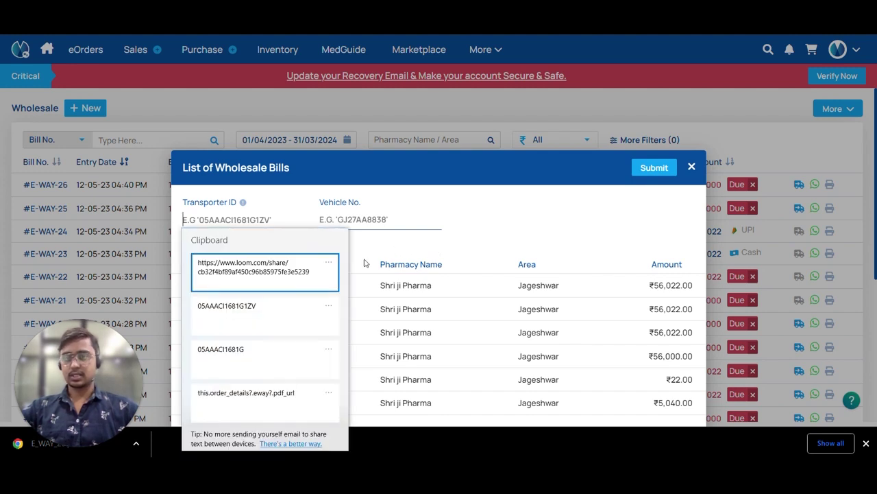
pyautogui.click(273, 319)
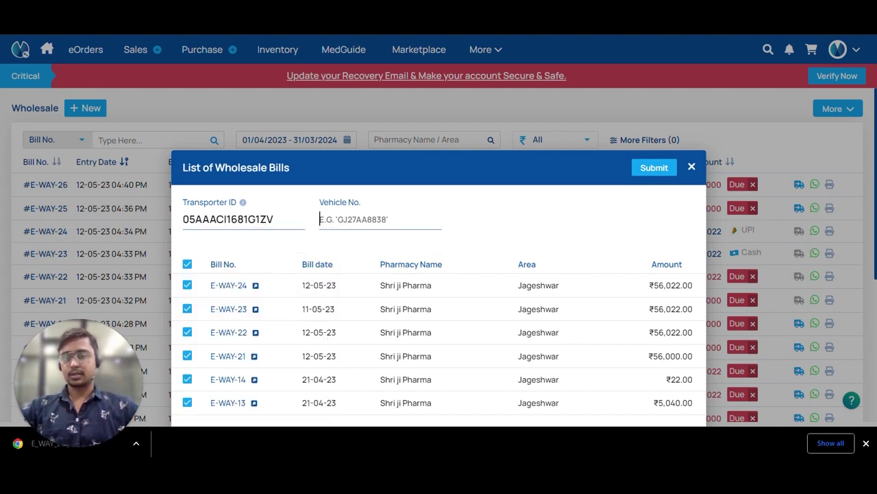
pyautogui.click(357, 220)
pyautogui.write('GJ')
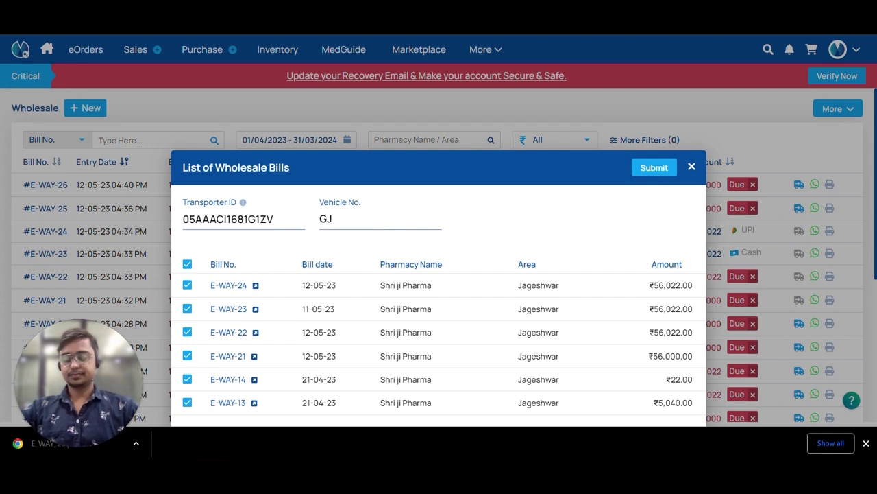
pyautogui.write('27AA8838')
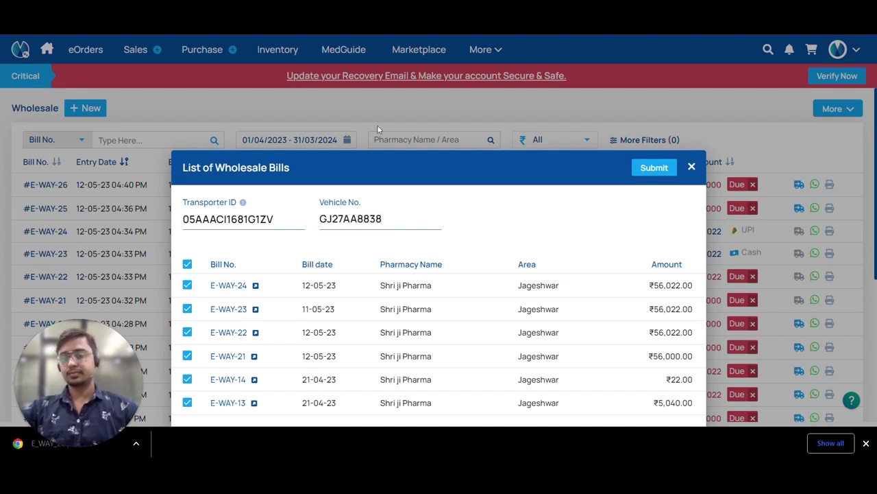
pyautogui.click(663, 169)
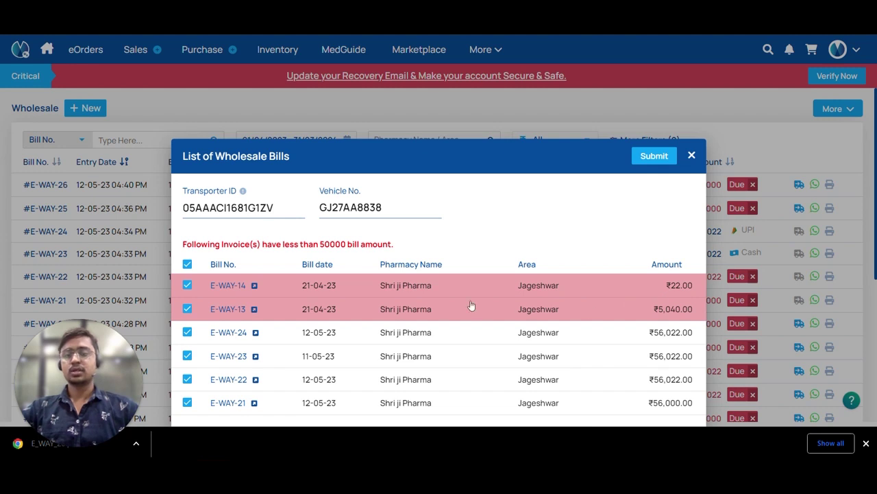
# Exclude E-WAY-14 and E-WAY-13 and resubmit the remaining four bills for bulk e-Way
pyautogui.click(187, 285)
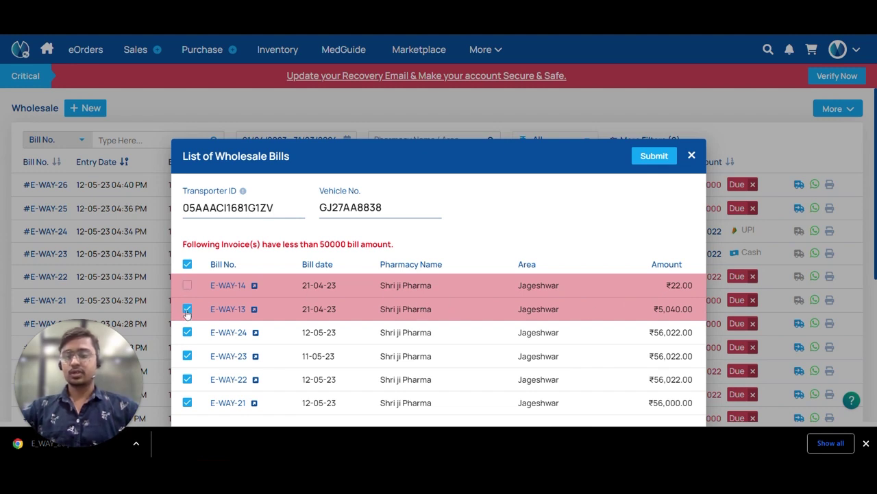
pyautogui.click(653, 156)
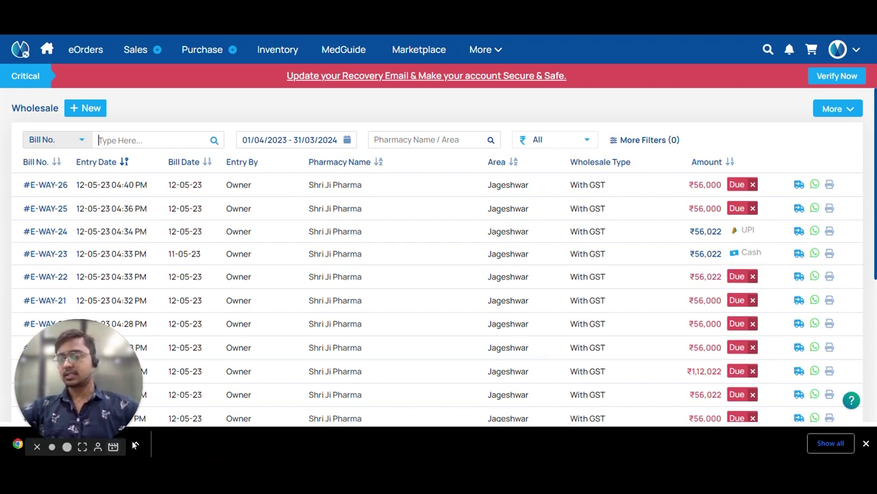
pyautogui.click(8, 446)
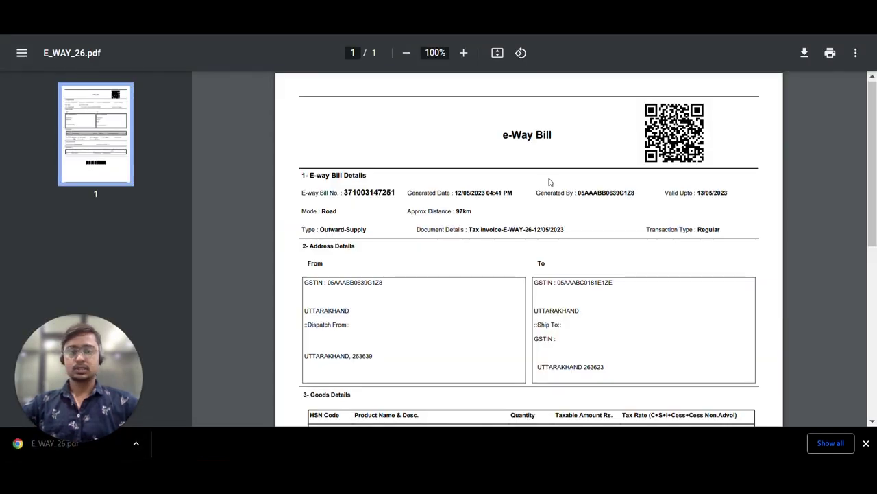
pyautogui.scroll(-5, 548, 182)
pyautogui.scroll(4, 549, 182)
pyautogui.scroll(2, 548, 182)
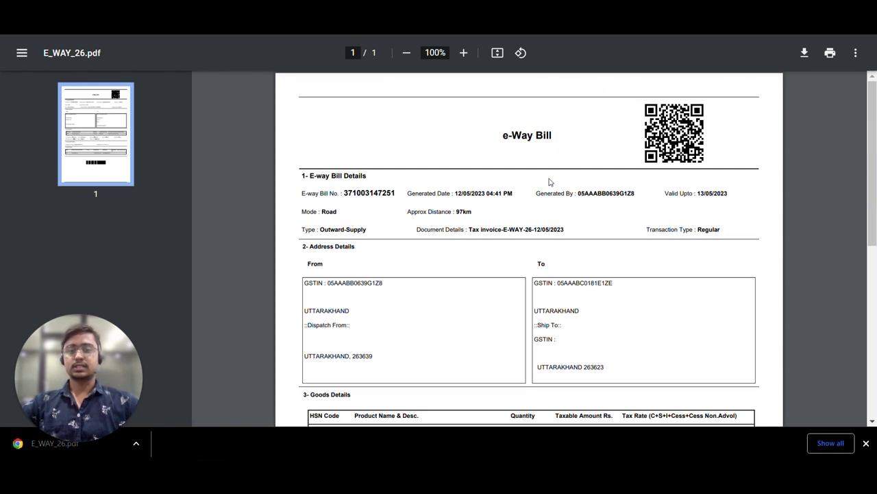
pyautogui.scroll(-5, 549, 182)
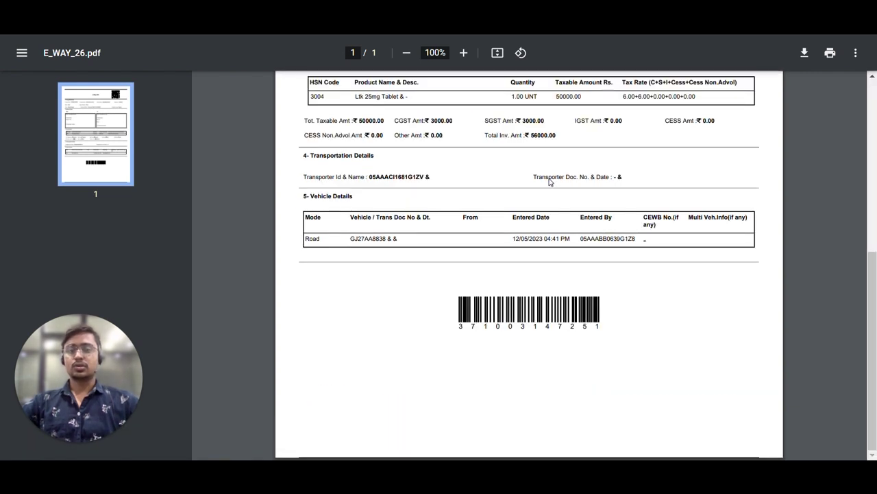
pyautogui.scroll(5, 548, 182)
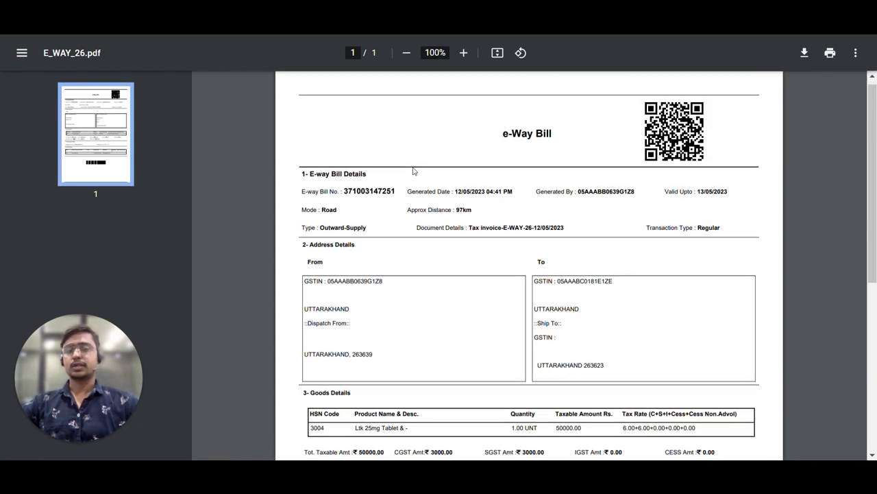
pyautogui.scroll(-5, 414, 171)
pyautogui.scroll(5, 413, 170)
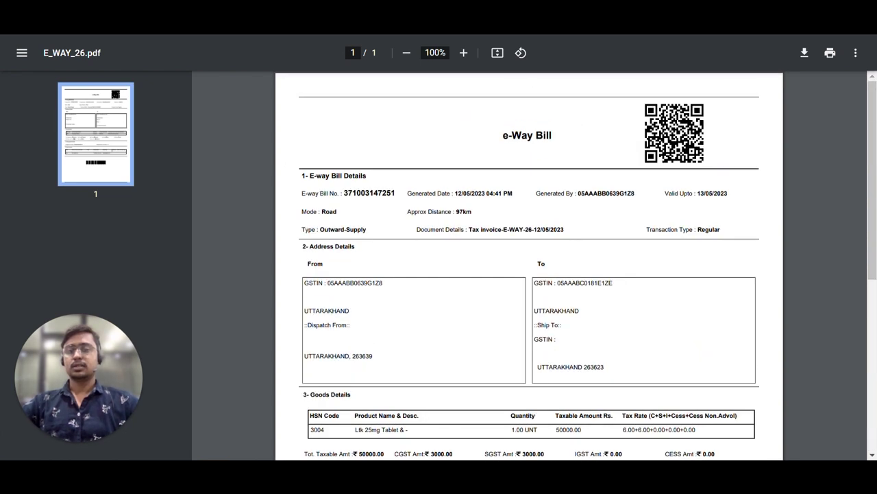
pyautogui.hotkey('ctrl', 'w')
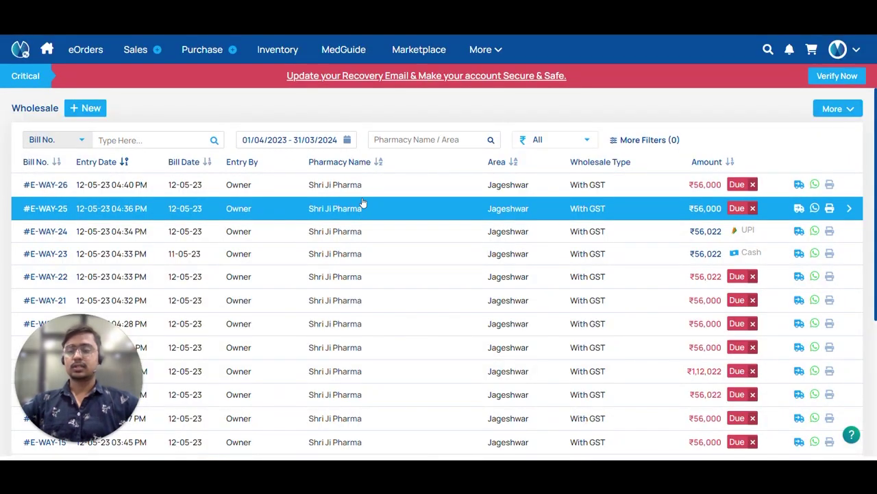